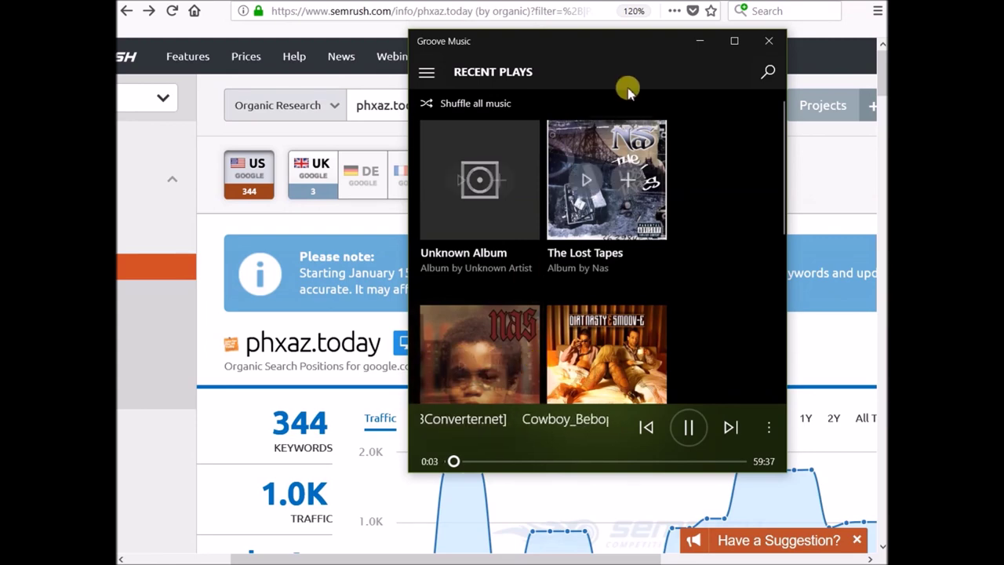
Step: Minimize Groove Music so the phxaz.today organic research report is fully visible
left_click(699, 41)
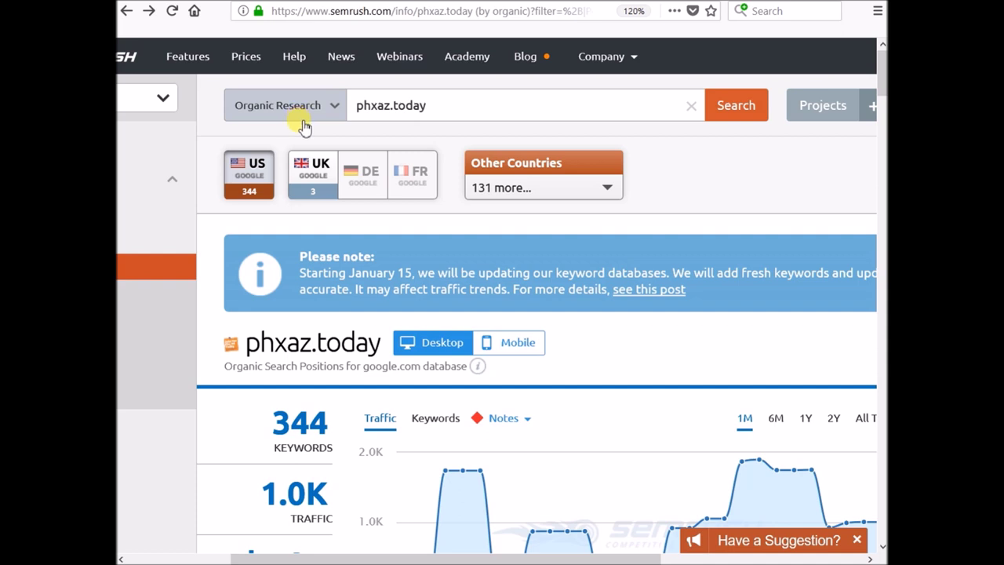
scroll(301, 123, "down", 3)
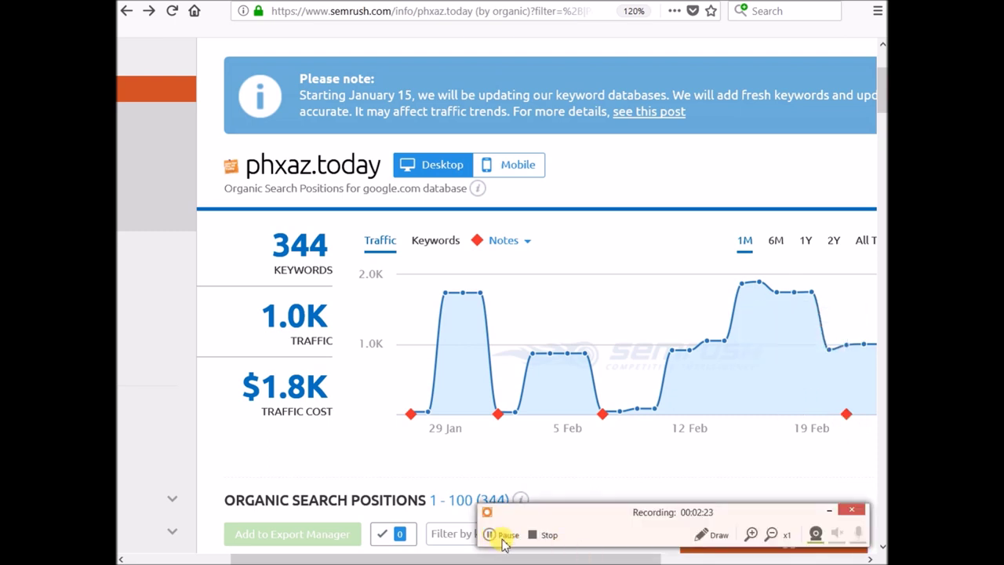
left_click(493, 535)
Step: Minimize Groove Music and shift the page right to reveal the whole traffic chart
left_click(699, 41)
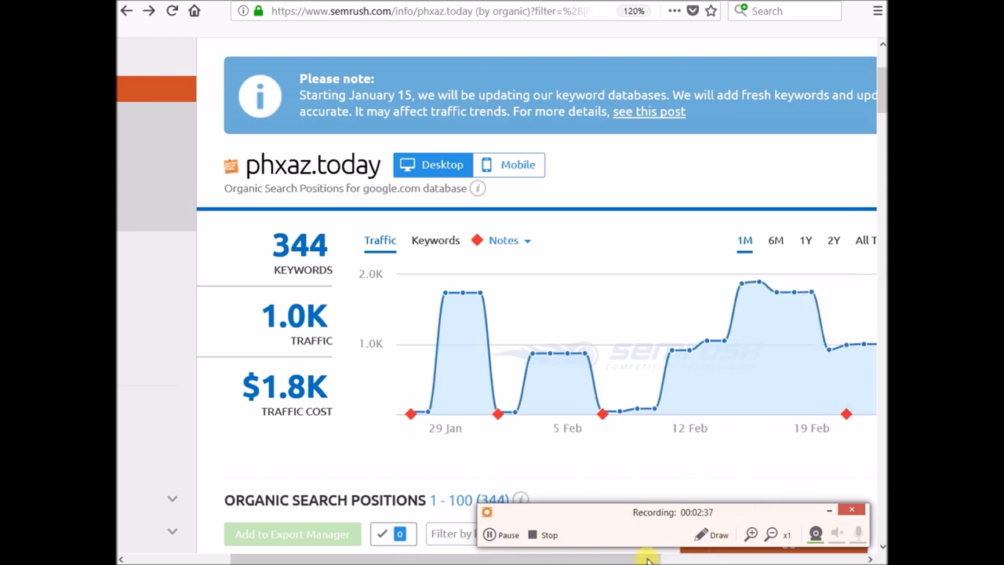
left_click(870, 558)
mouse_move(809, 343)
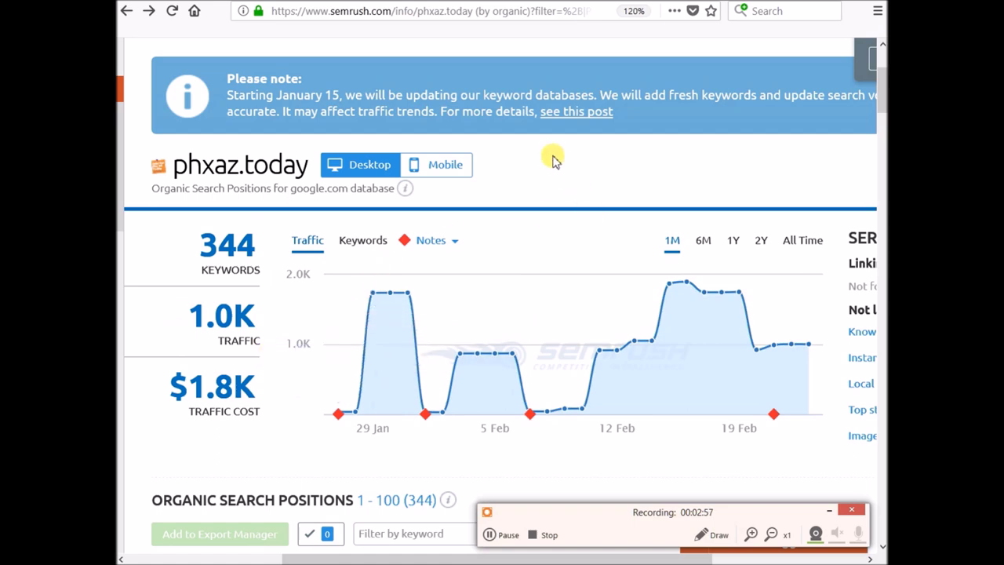
Step: Scroll down to the Organic Search Positions table and select craigslist phoenix's 2,740,000 volume
scroll(265, 195, "down", 2)
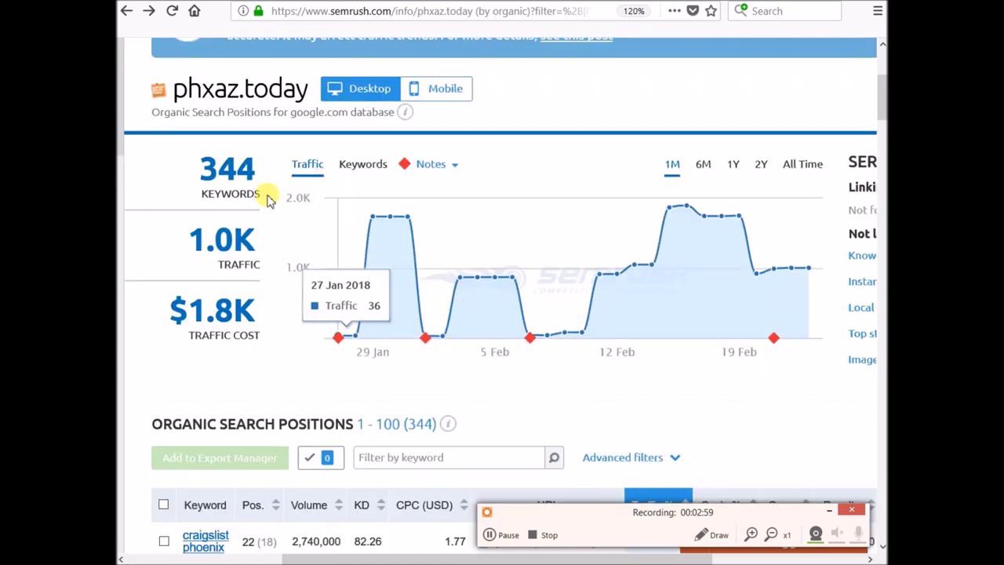
scroll(825, 173, "down", 3)
scroll(385, 195, "down", 2)
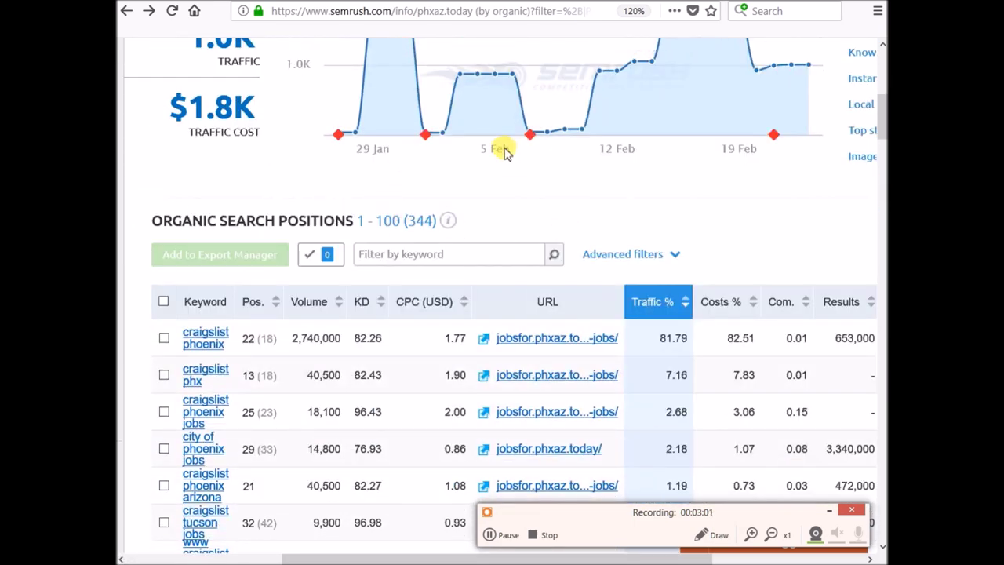
scroll(510, 165, "up", 3)
scroll(345, 232, "down", 1)
scroll(241, 241, "down", 2)
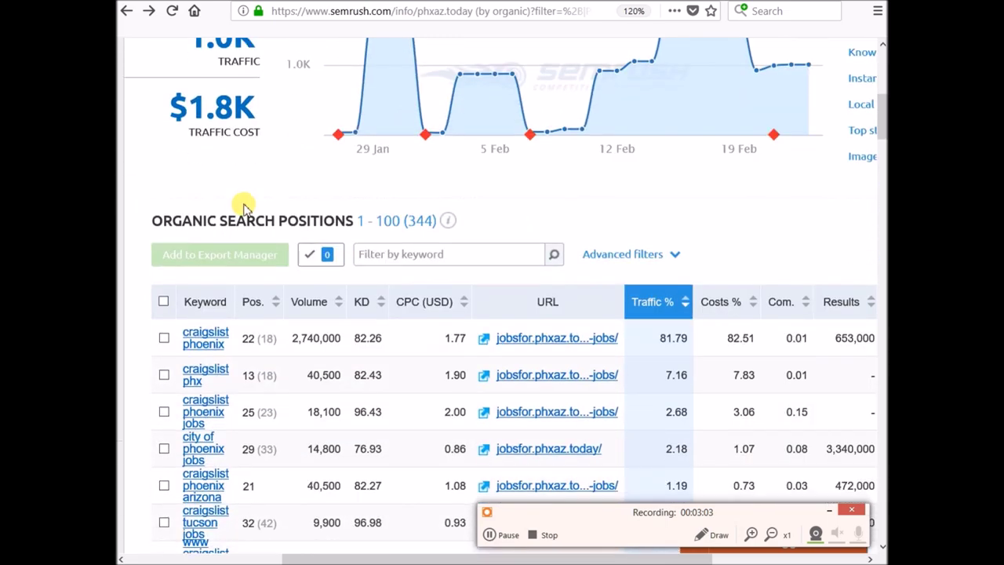
scroll(259, 188, "down", 3)
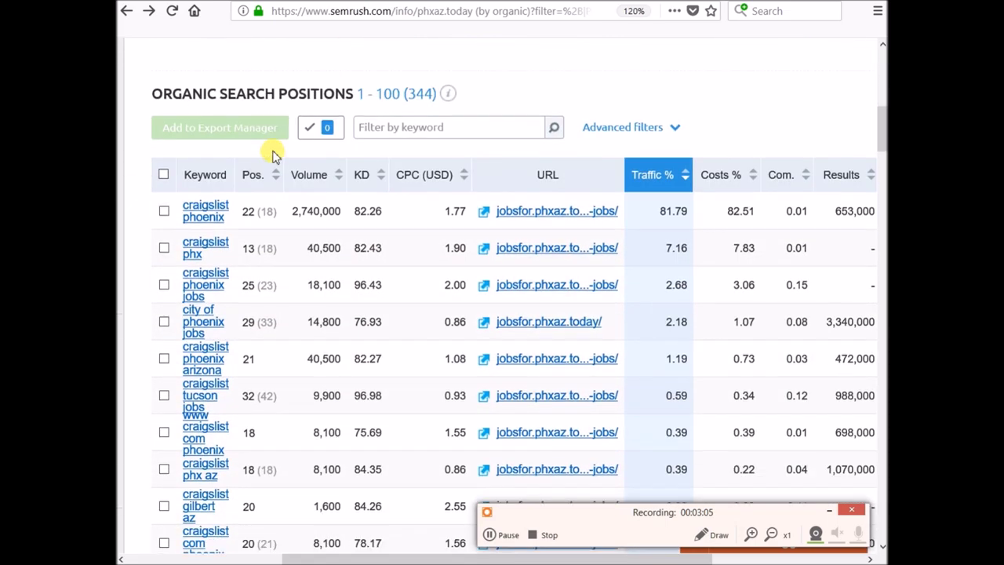
scroll(270, 146, "up", 7)
scroll(274, 138, "up", 5)
scroll(275, 136, "down", 5)
scroll(284, 117, "down", 2)
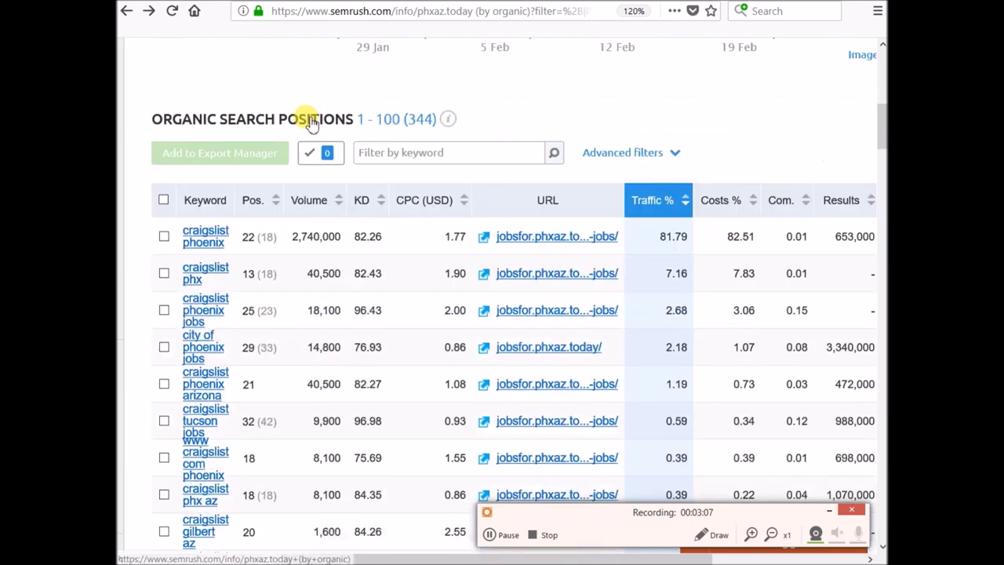
scroll(303, 117, "down", 1)
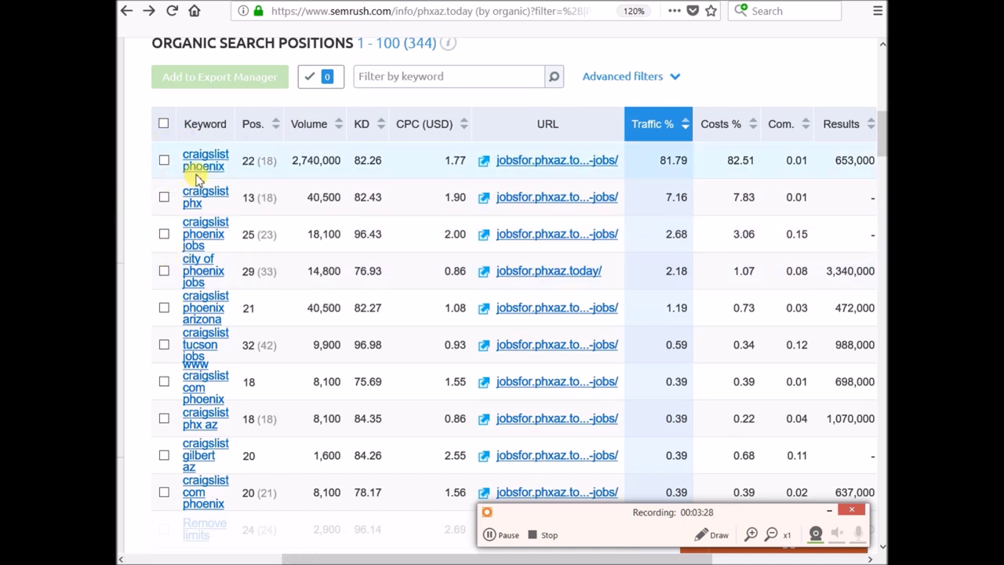
mouse_move(314, 236)
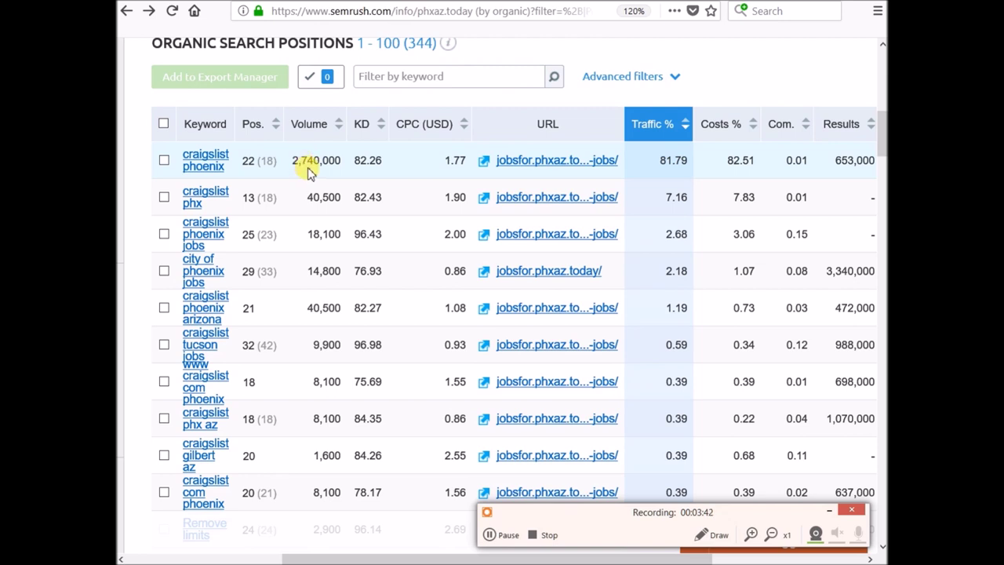
left_click(306, 163)
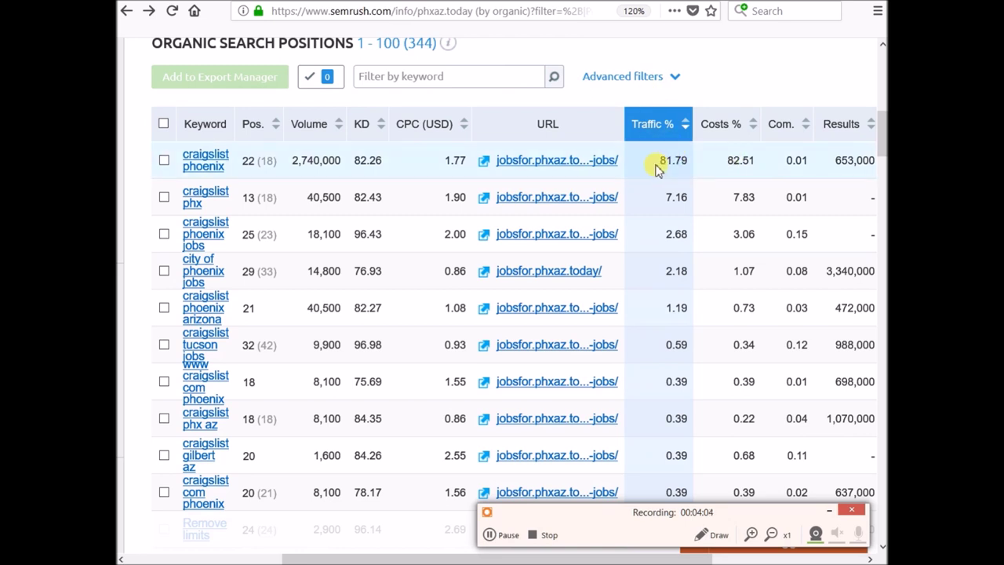
Step: Sort by Traffic % and highlight craigslist phoenix's 2,740,000 search volume
left_click(676, 132)
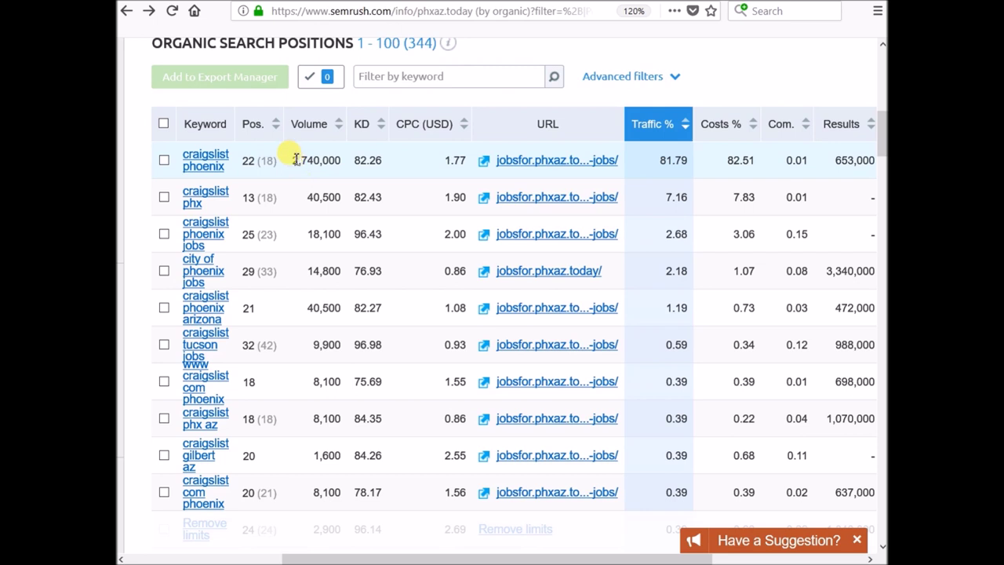
left_click_drag(296, 160, 345, 160)
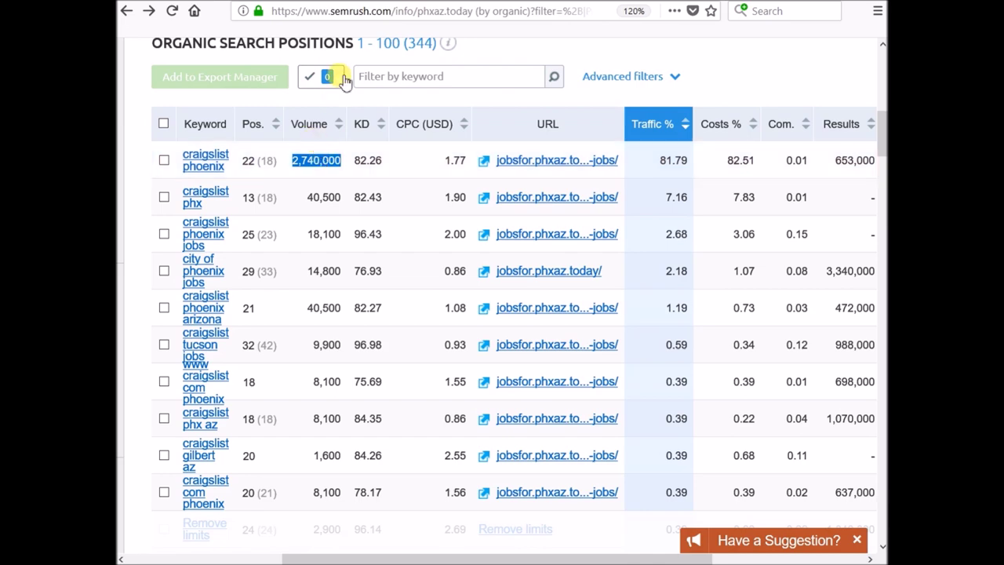
scroll(299, 86, "up", 2)
scroll(289, 103, "up", 4)
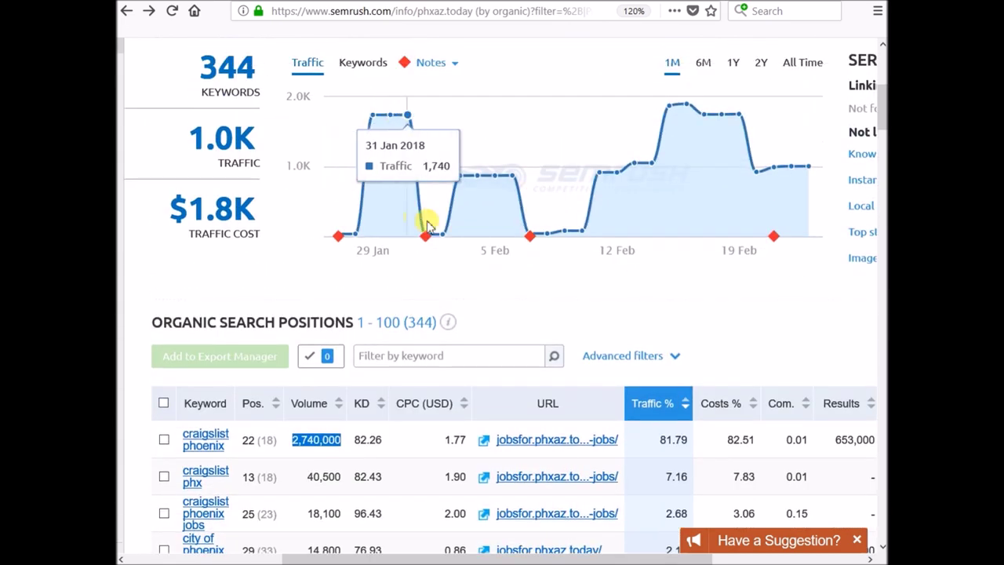
scroll(423, 233, "down", 2)
scroll(397, 224, "down", 5)
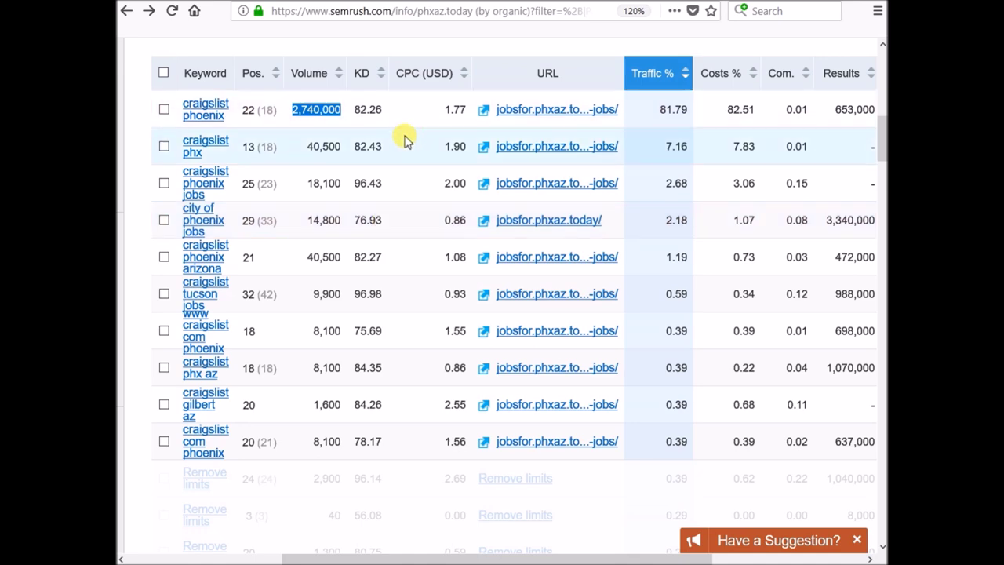
scroll(403, 139, "down", 3)
scroll(392, 135, "up", 2)
scroll(383, 135, "up", 2)
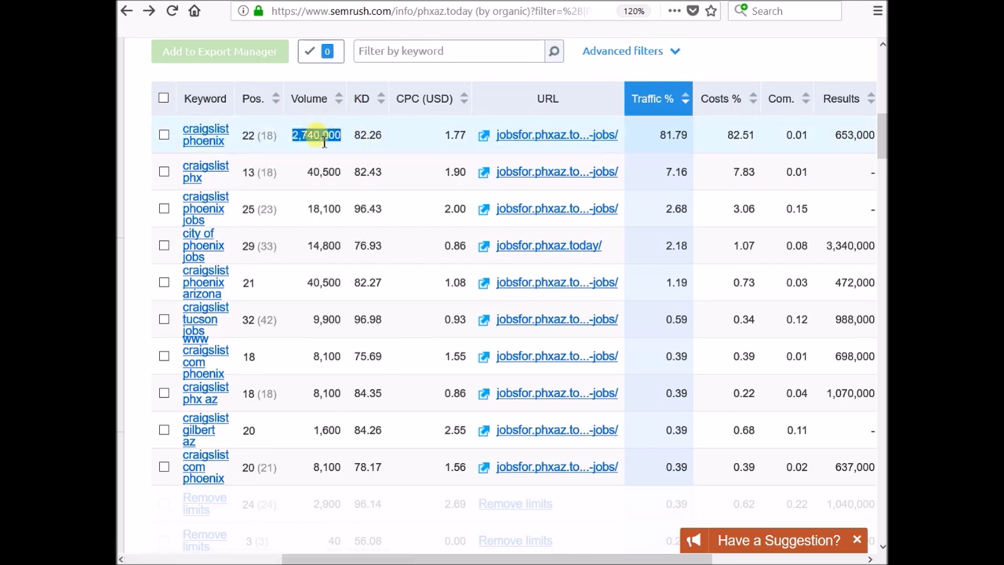
scroll(313, 134, "up", 1)
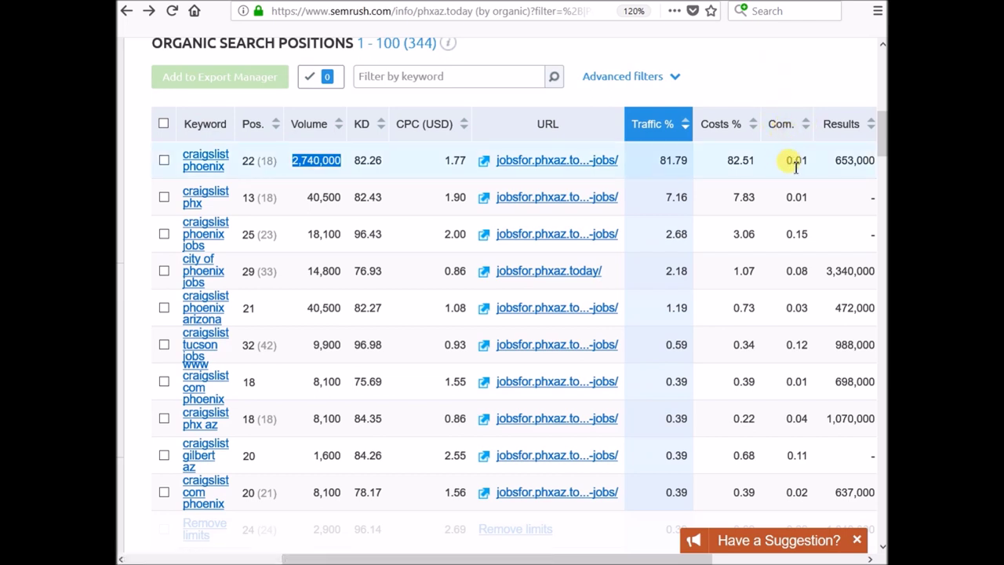
Step: Check the competition values, 653,000 results and 1.77 CPC, then sort by KD descending
left_click_drag(789, 160, 822, 158)
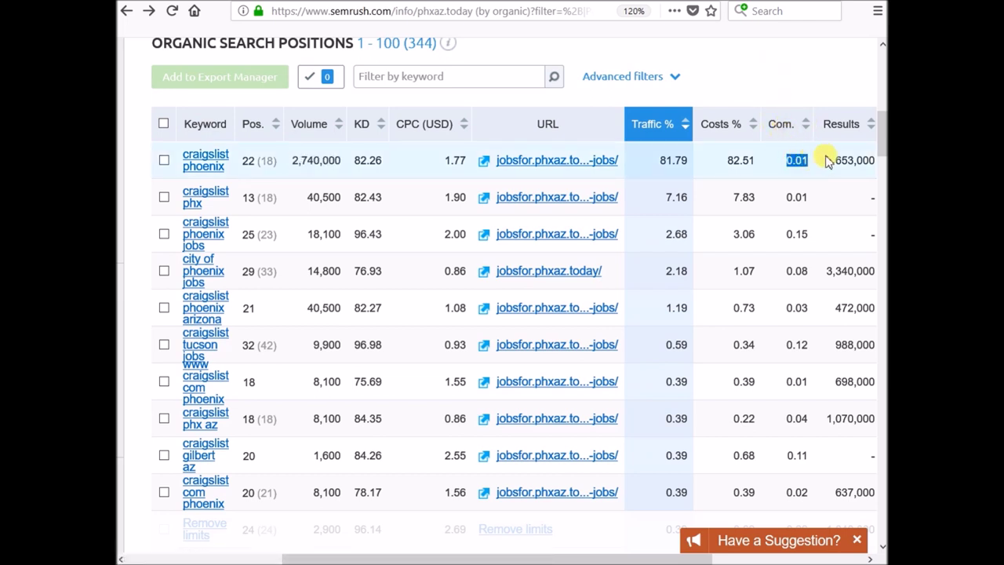
left_click(793, 195)
left_click_drag(794, 196, 829, 193)
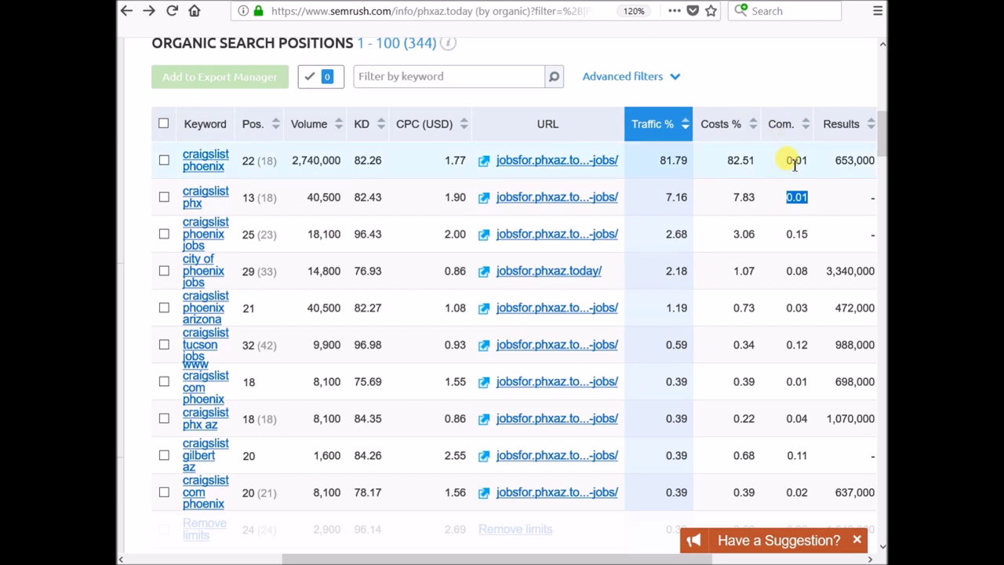
double_click(853, 160)
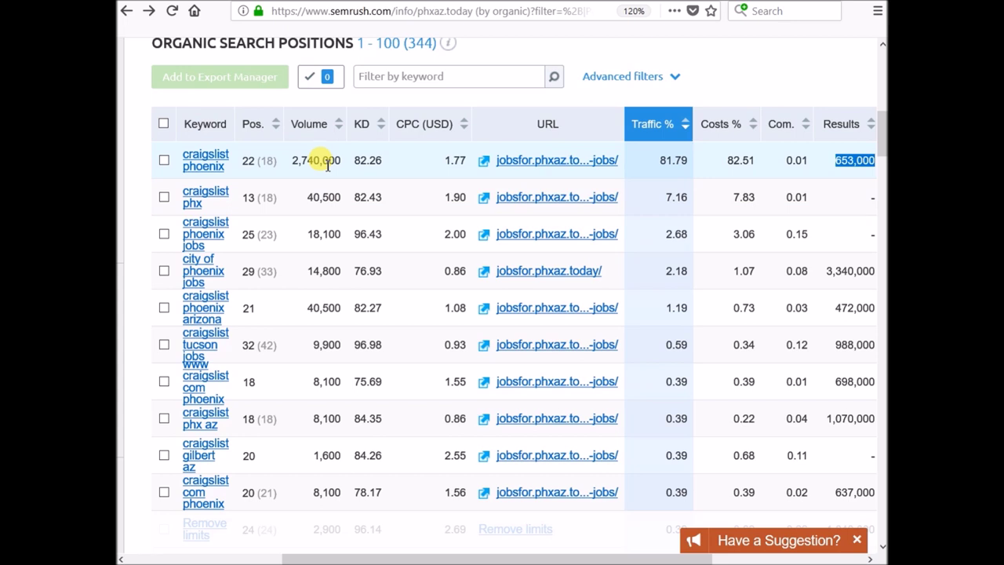
double_click(455, 161)
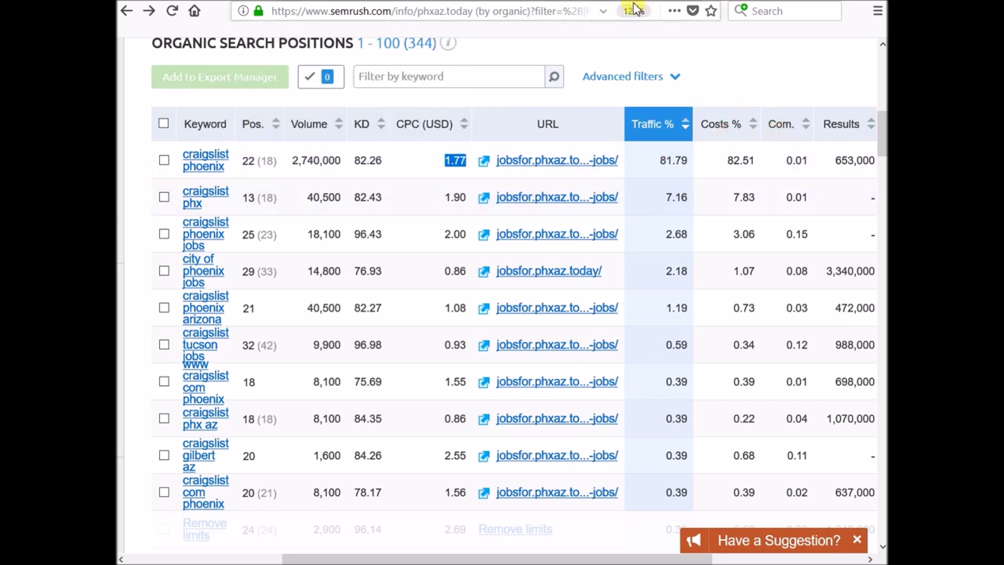
left_click(365, 128)
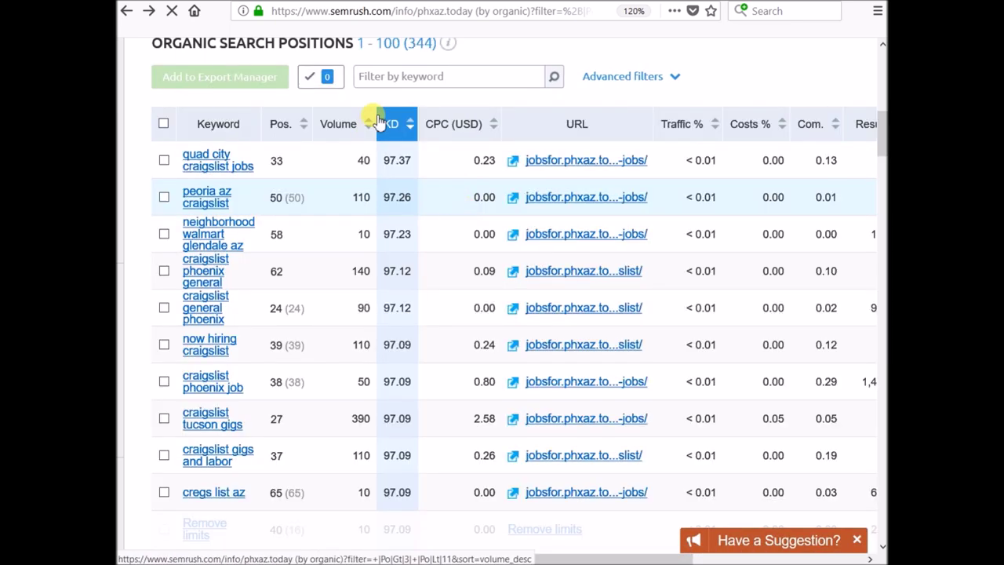
Step: Sort the positions by Volume so craigslist phoenix (2,740,000) leads, and scroll to the table
left_click(336, 126)
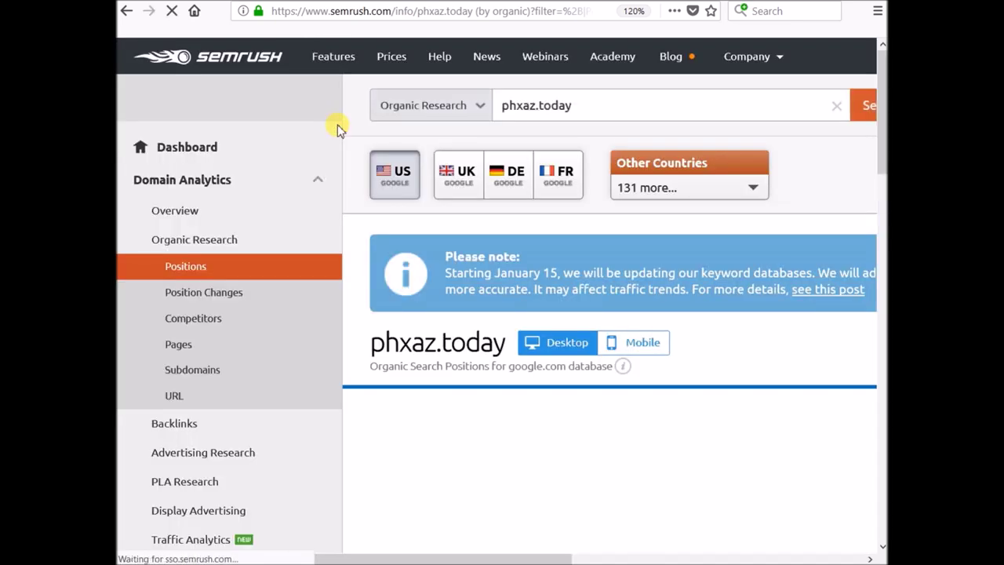
scroll(759, 359, "right", 5)
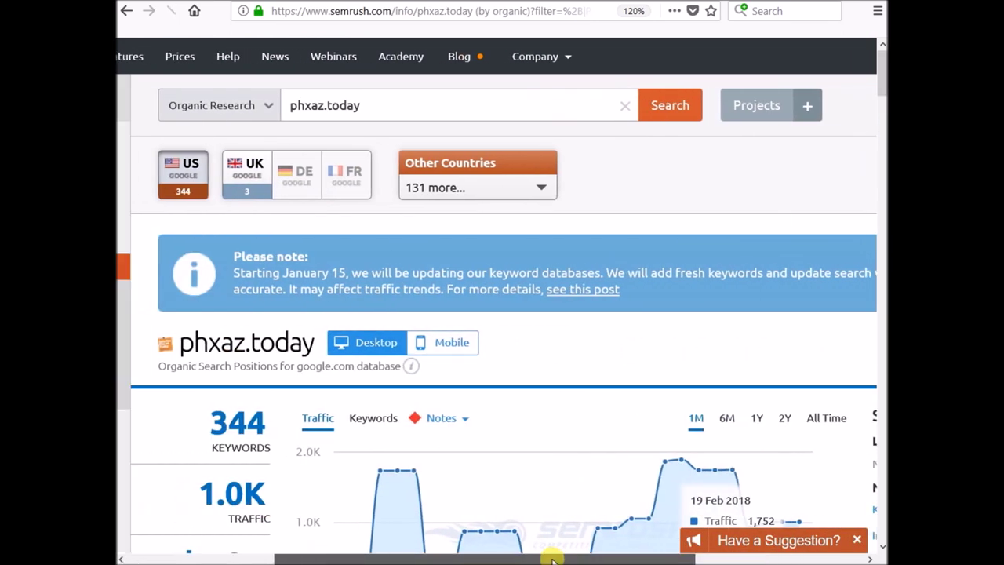
scroll(567, 455, "down", 2)
scroll(569, 460, "down", 1)
scroll(563, 463, "down", 2)
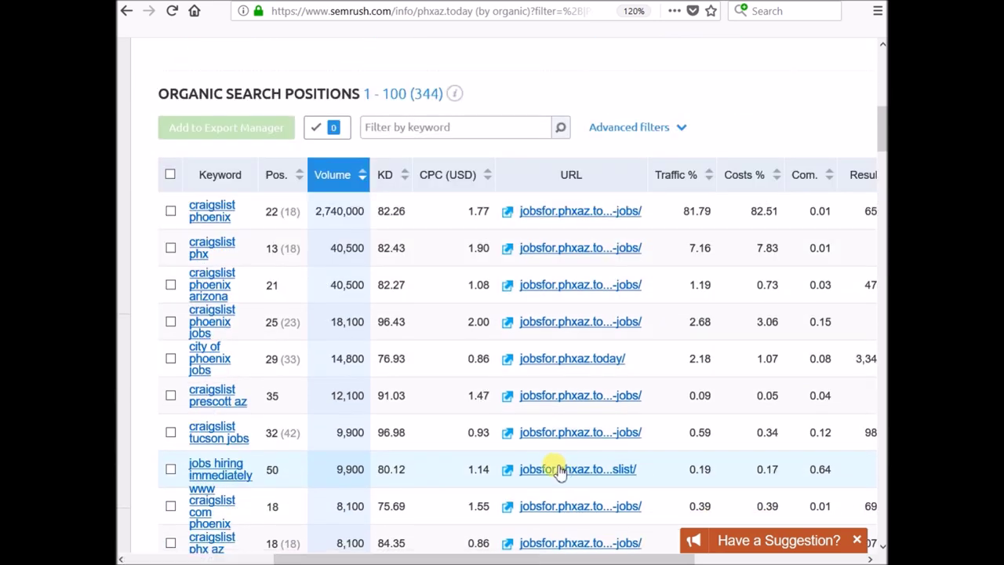
scroll(416, 394, "down", 1)
scroll(424, 395, "up", 1)
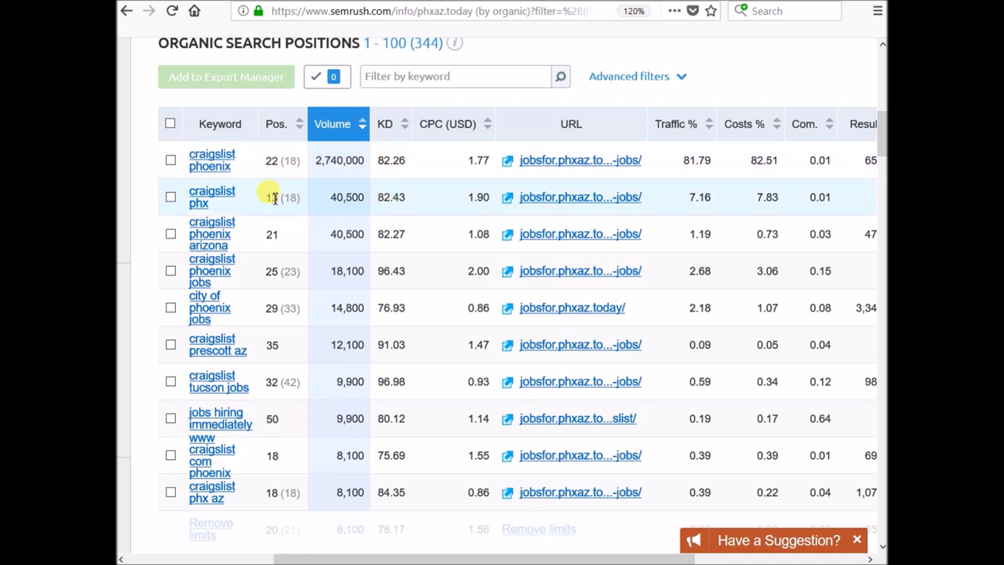
mouse_move(283, 211)
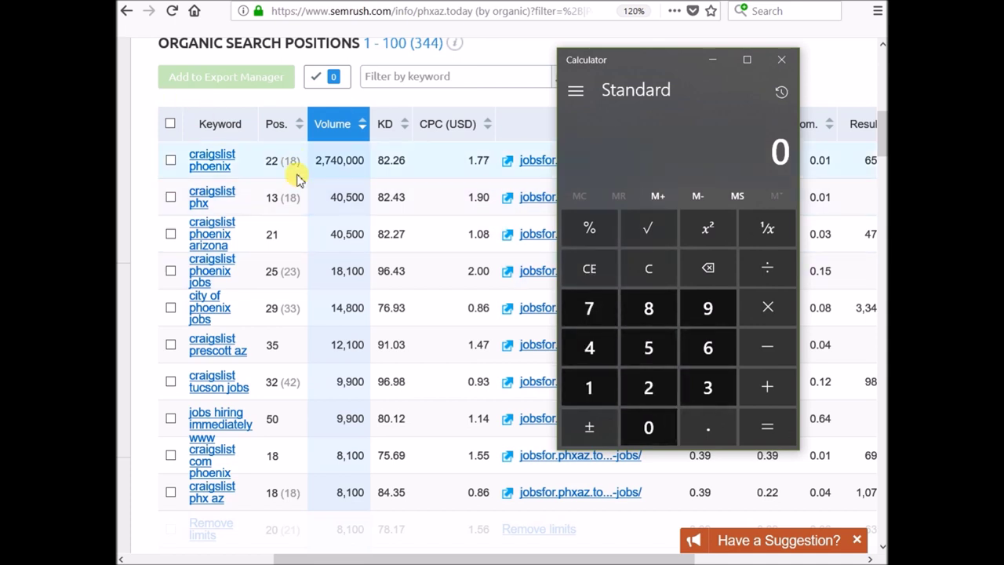
Step: Multiply the 2,740,000 volume by the 1.77 CPC in Calculator, giving 4,849,800
left_click(648, 378)
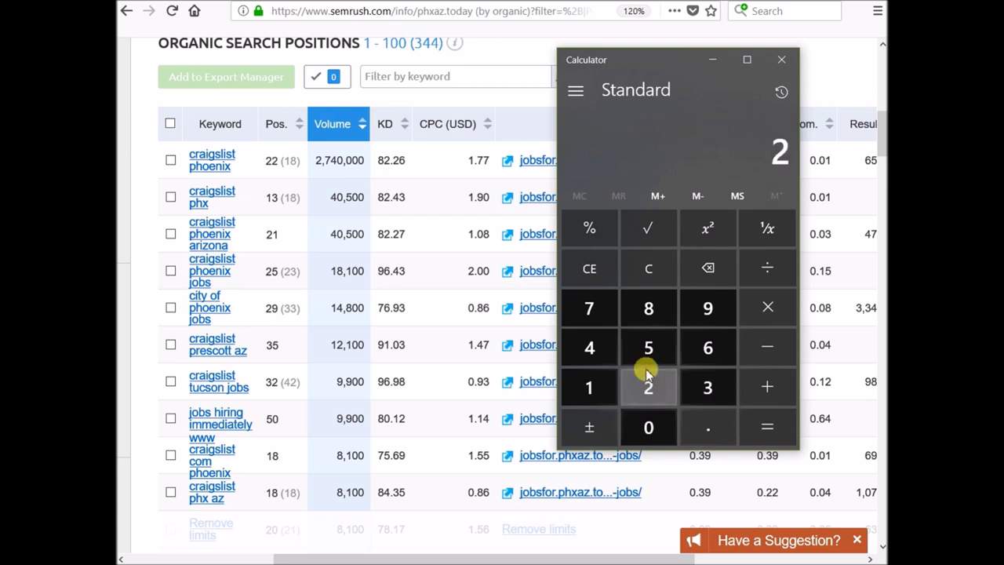
left_click(591, 311)
left_click(648, 424)
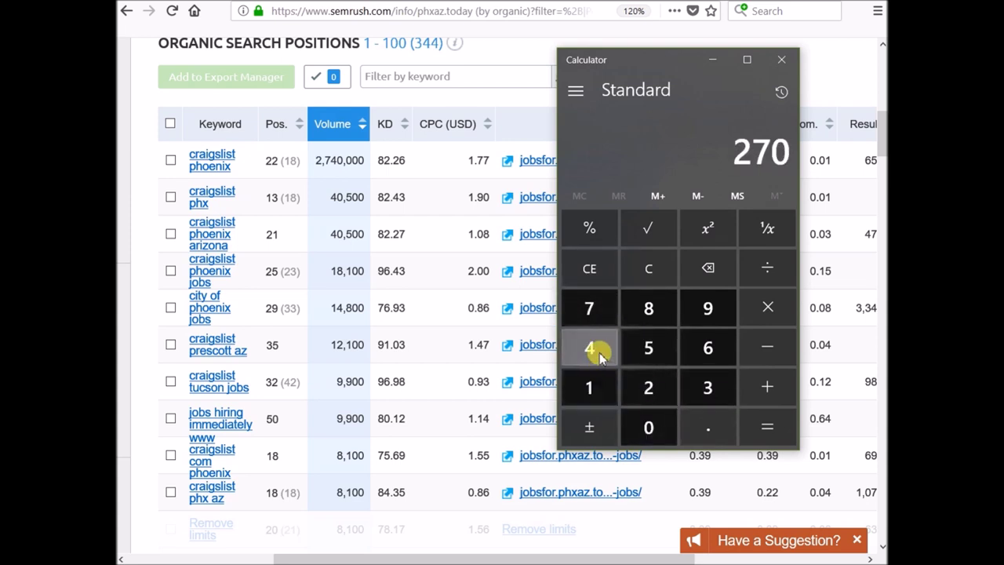
key("BackSpace")
type("4")
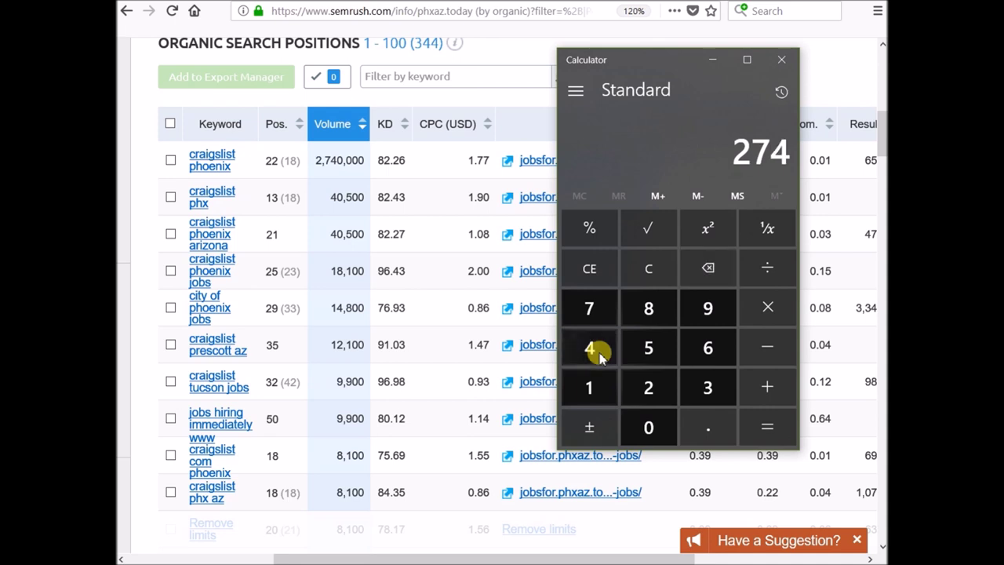
type(",740,000")
key("asterisk")
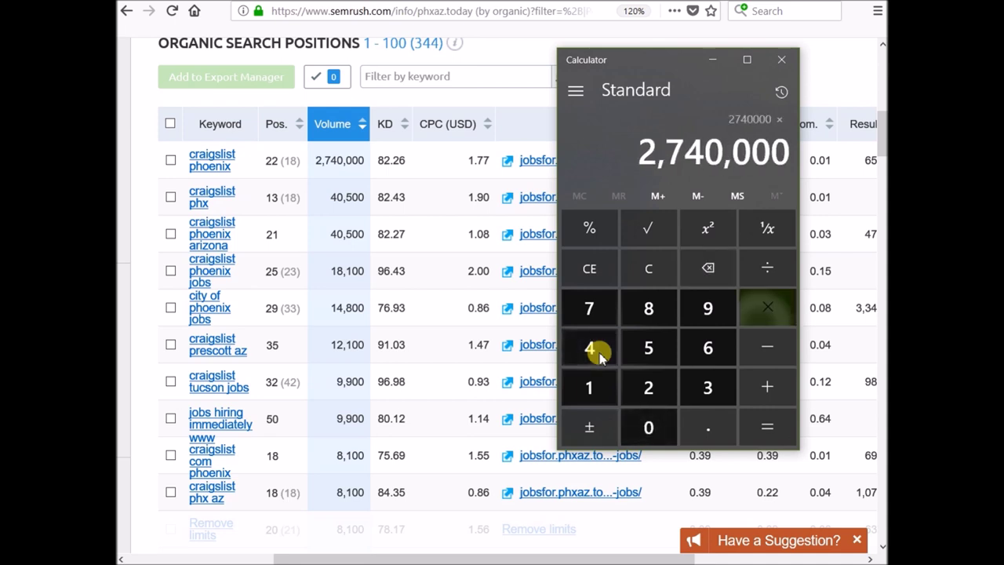
type("1")
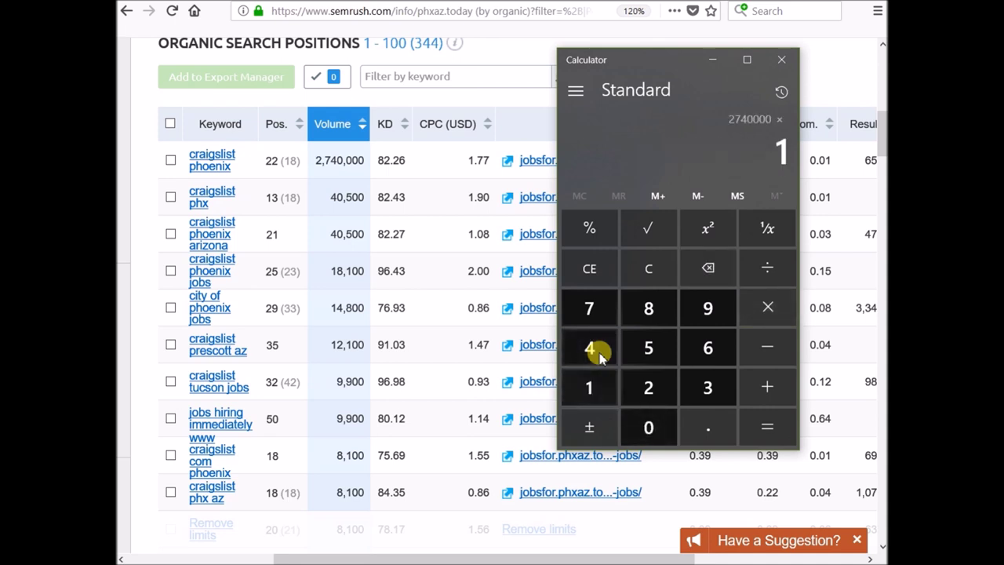
type(".77")
key("Return")
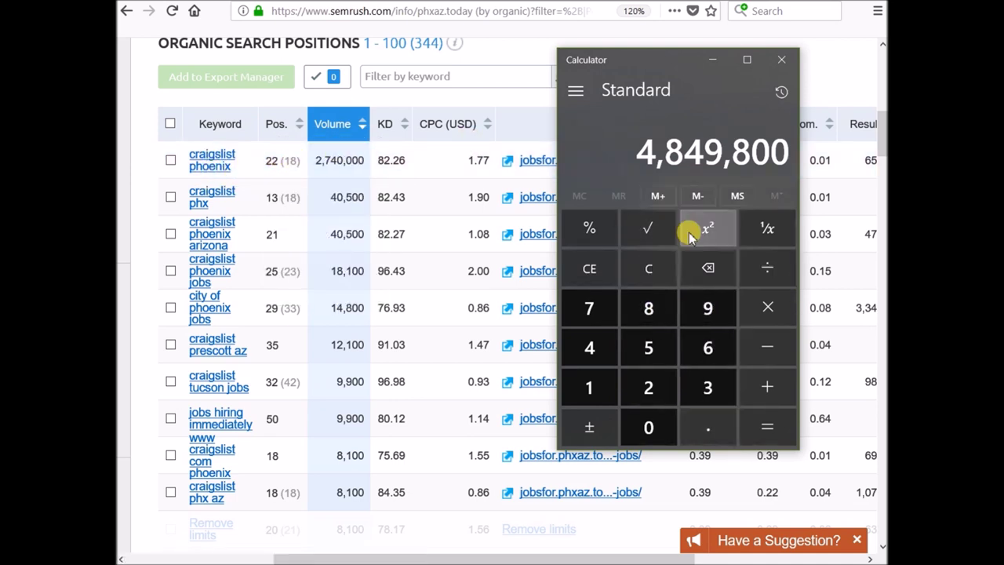
Step: Take 35% of 4,849,800 by multiplying by 0.35, giving 1,697,430
key("asterisk")
type("0.")
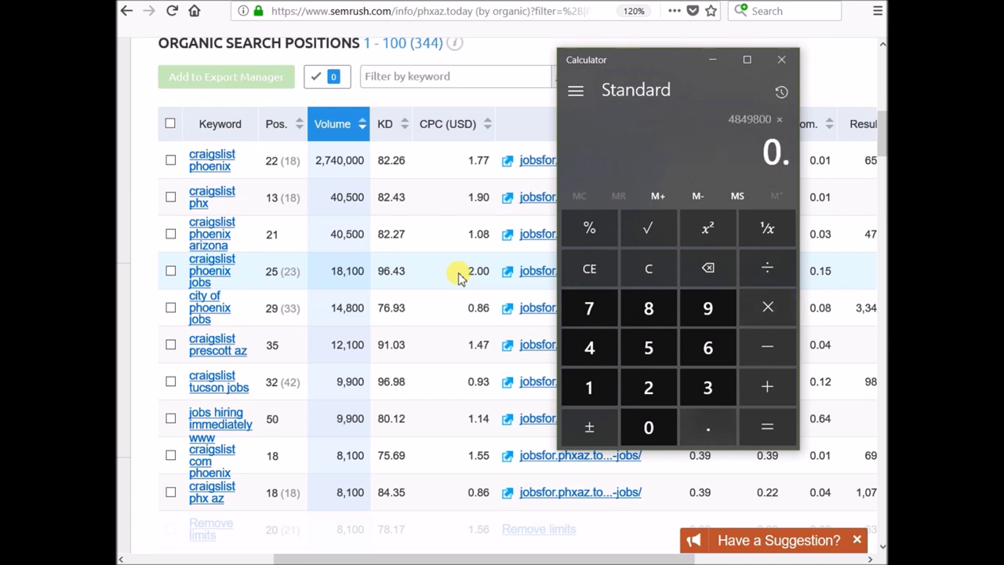
type("35")
key("Return")
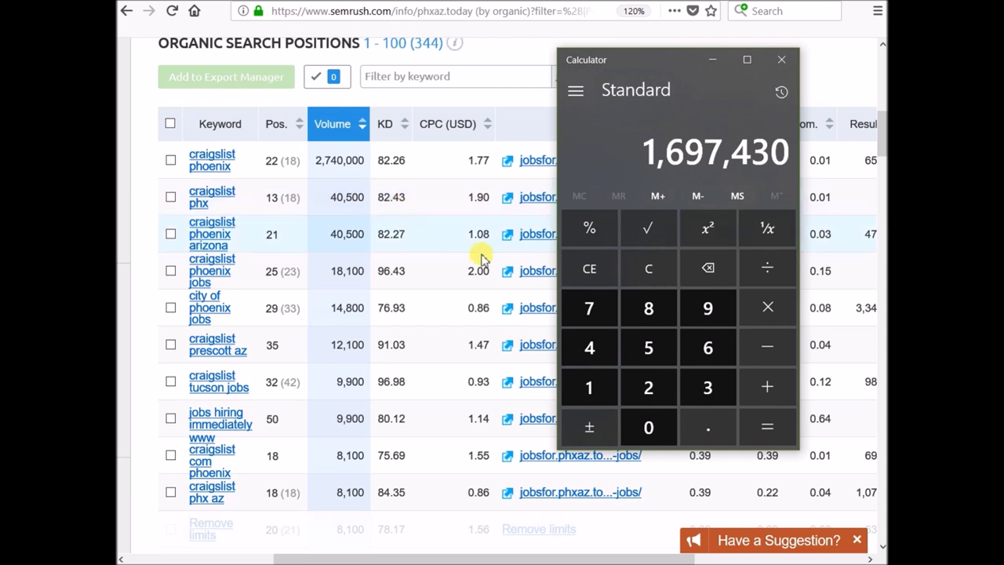
left_click(606, 348)
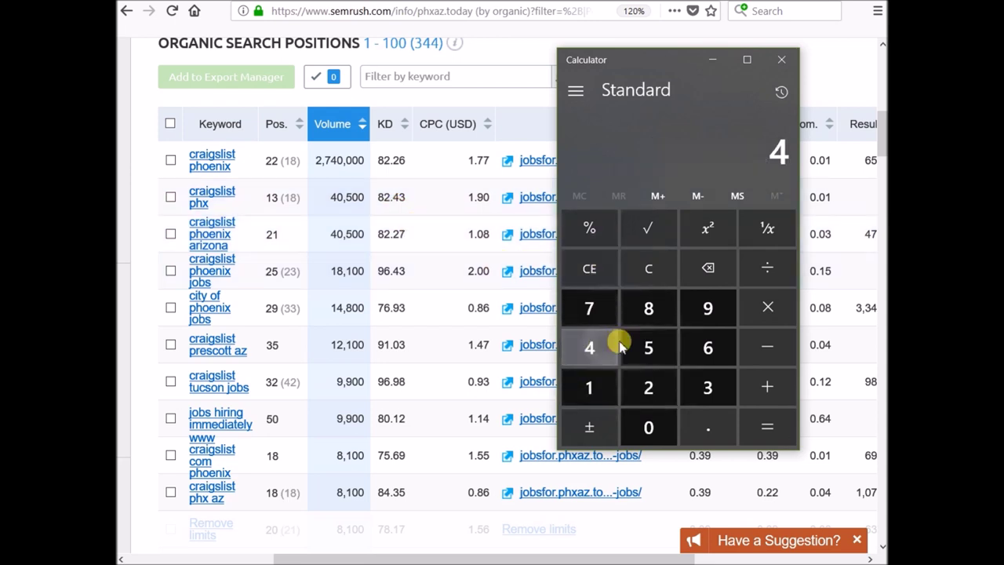
Step: Compute 4,900,000 × 0.01 to get 49,000, then minimize Calculator
left_click(690, 314)
double_click(650, 430)
left_click(650, 430)
double_click(650, 430)
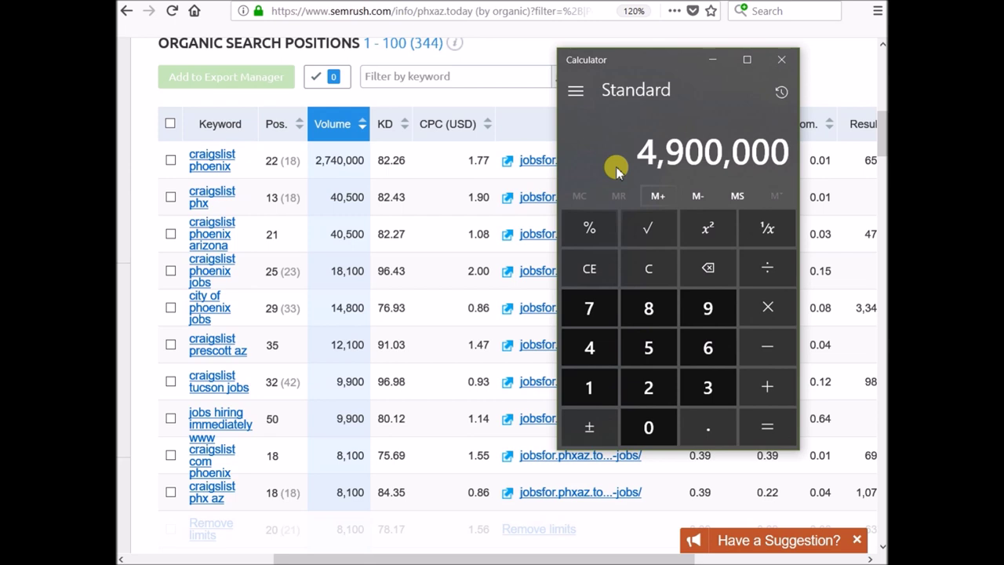
key("asterisk")
key("period")
key("0")
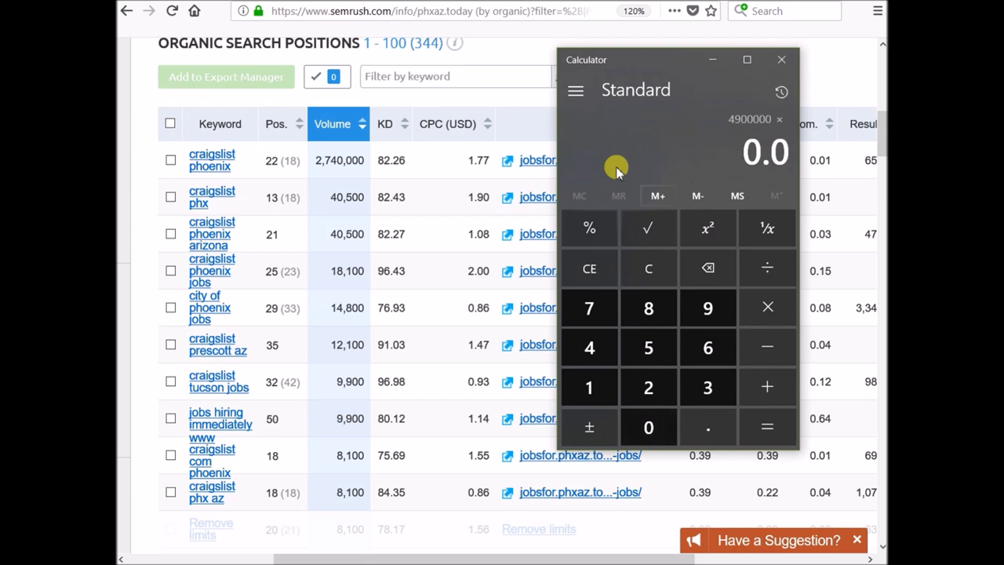
key("1")
key("Return")
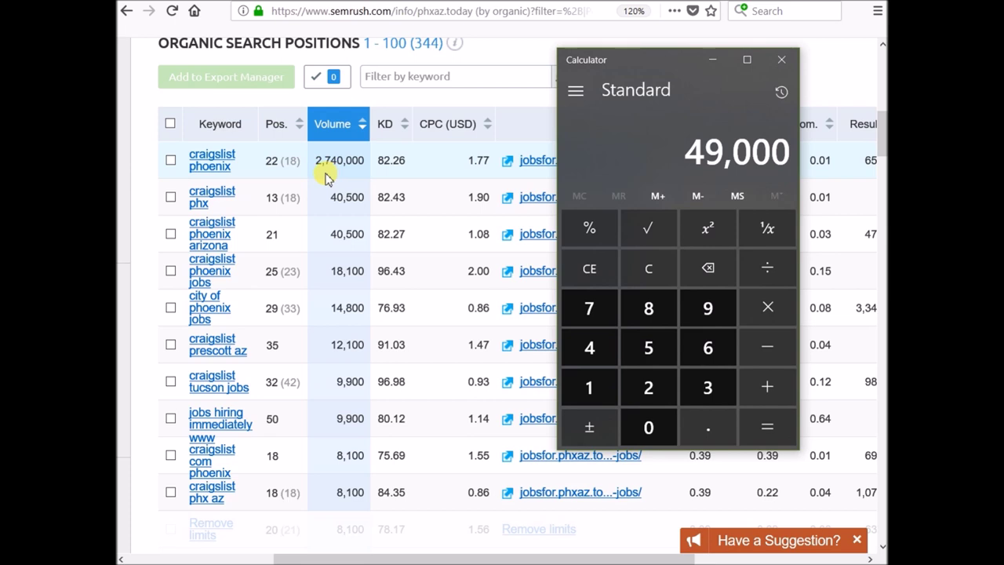
left_click(706, 61)
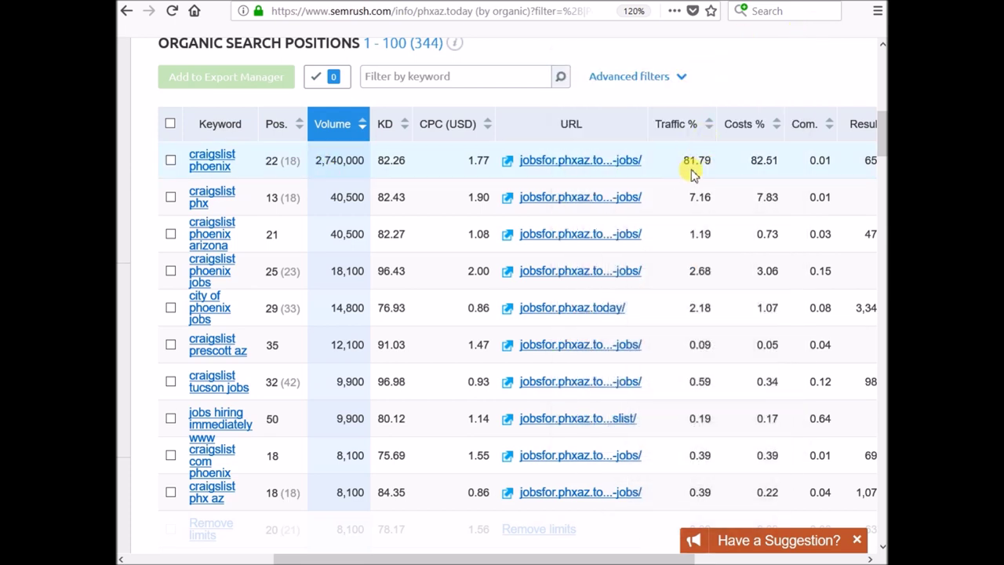